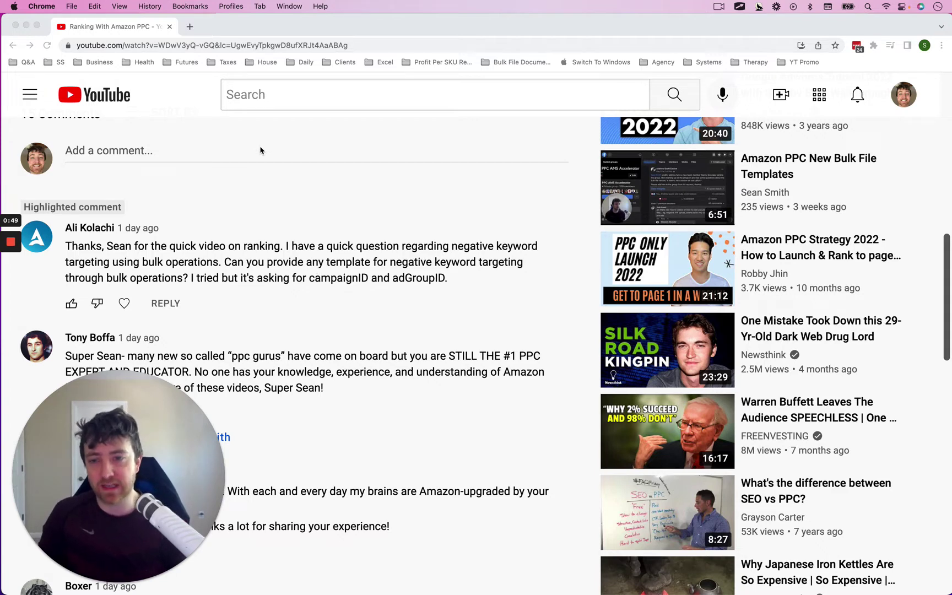
# Bring the test bulk spreadsheet in front of the browser and zoom the sheet to 120%.
pyautogui.click(27, 27)
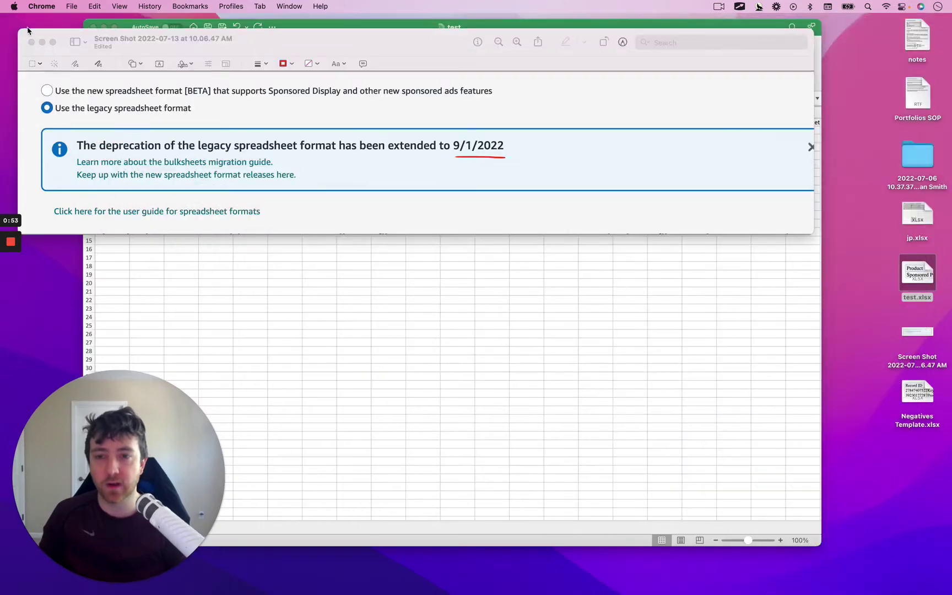
pyautogui.moveTo(359, 43); pyautogui.dragTo(393, 100)
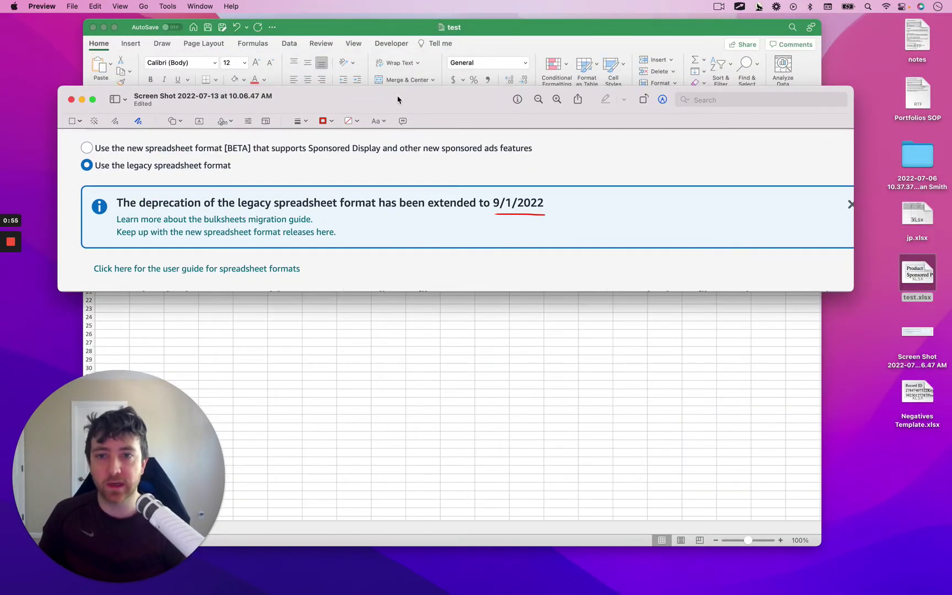
pyautogui.click(372, 30)
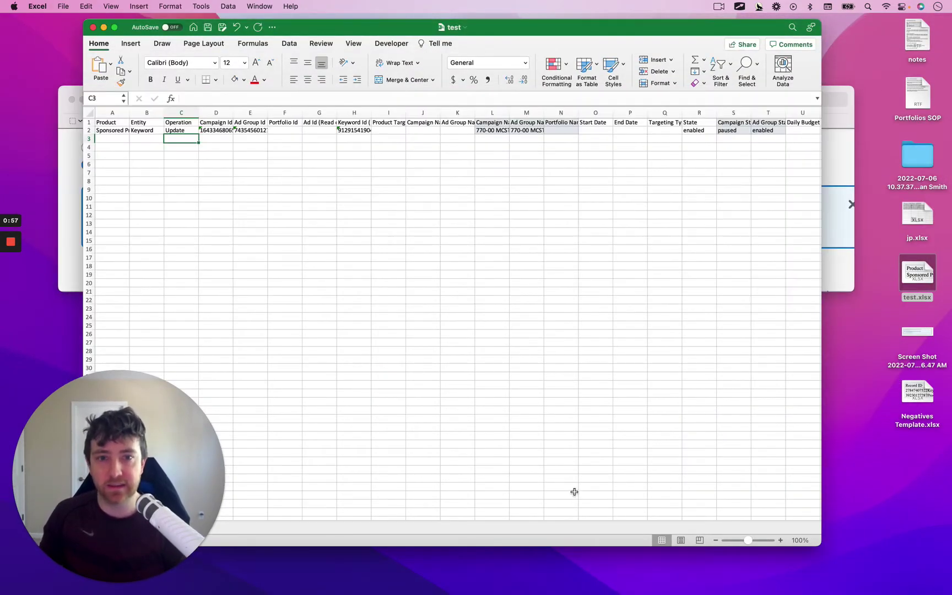
pyautogui.hscroll(2, 512, 450)
pyautogui.hscroll(2, 513, 450)
pyautogui.hscroll(-3, 512, 450)
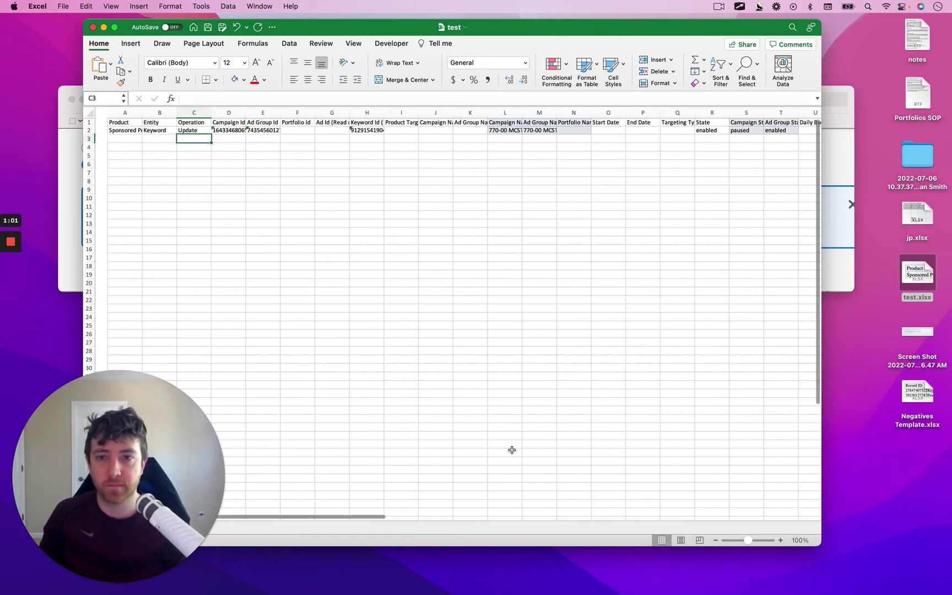
pyautogui.hscroll(-1, 512, 450)
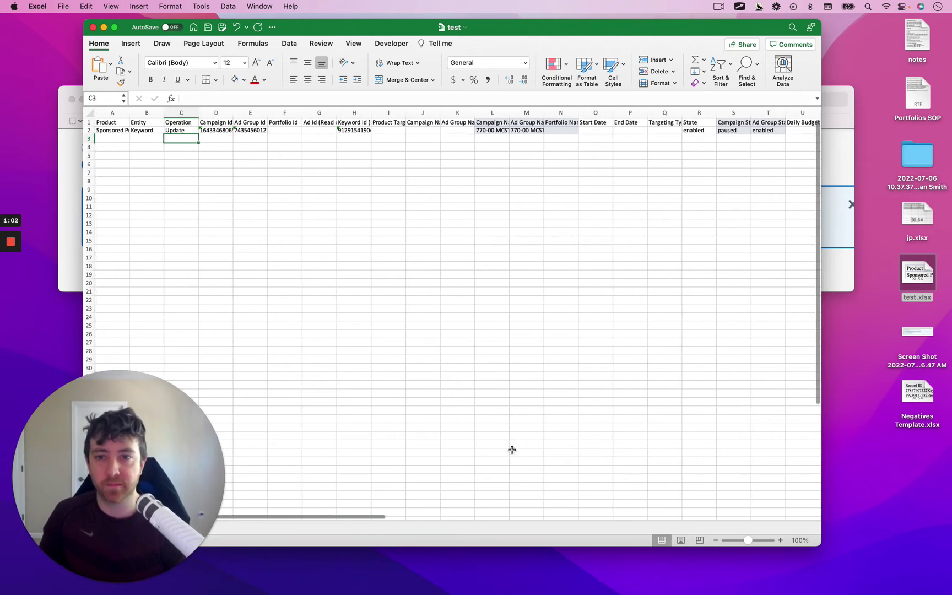
pyautogui.click(780, 541)
pyautogui.click(780, 541)
pyautogui.hscroll(2, 583, 155)
pyautogui.hscroll(3, 583, 155)
pyautogui.hscroll(3, 583, 154)
pyautogui.hscroll(1, 583, 156)
pyautogui.hscroll(-7, 583, 155)
pyautogui.hscroll(-1, 583, 155)
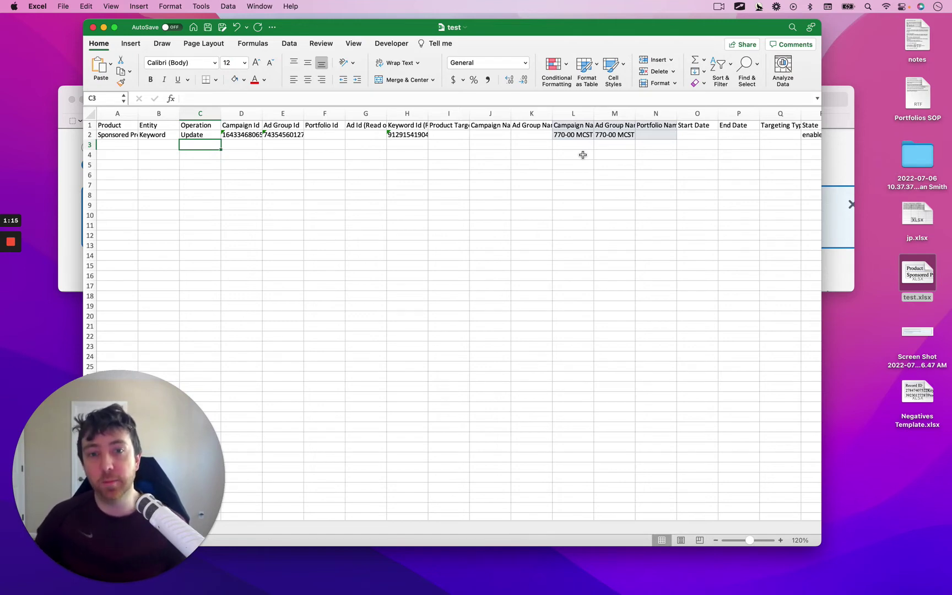
pyautogui.hscroll(5, 582, 155)
pyautogui.hscroll(3, 583, 154)
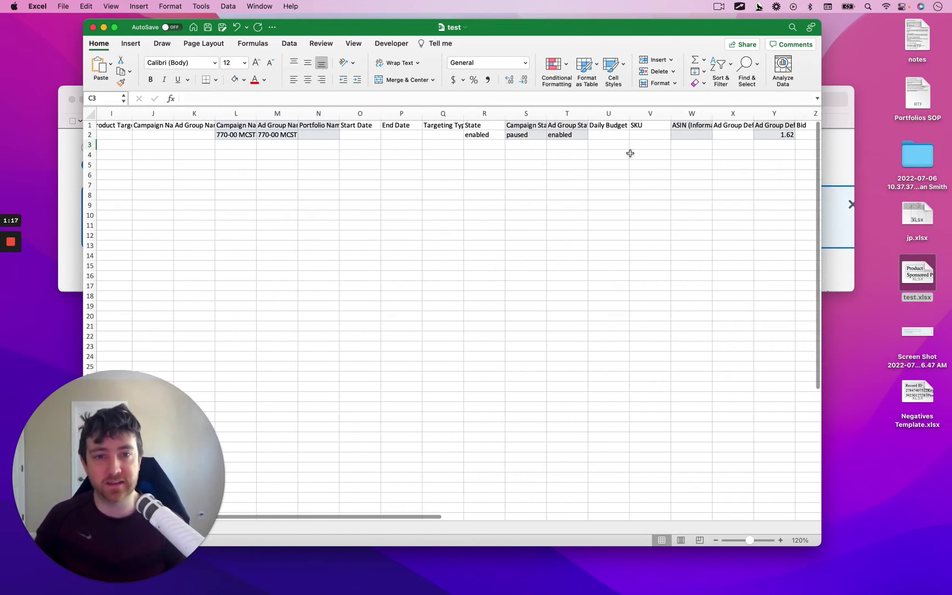
pyautogui.hscroll(2, 631, 153)
pyautogui.hscroll(4, 631, 153)
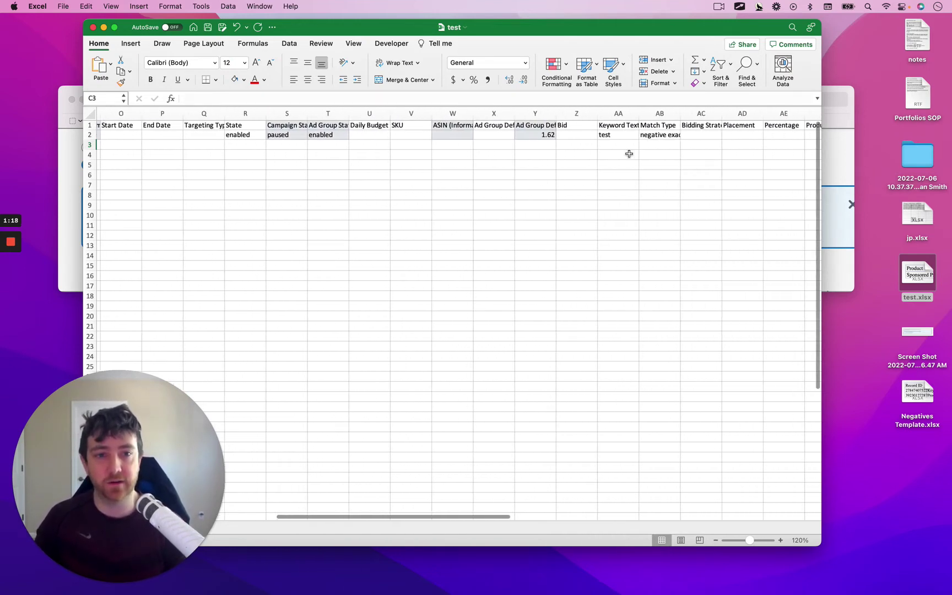
# Inspect the keyword row's Keyword Text, Match Type, and Update value in Operation (C2).
pyautogui.click(600, 127)
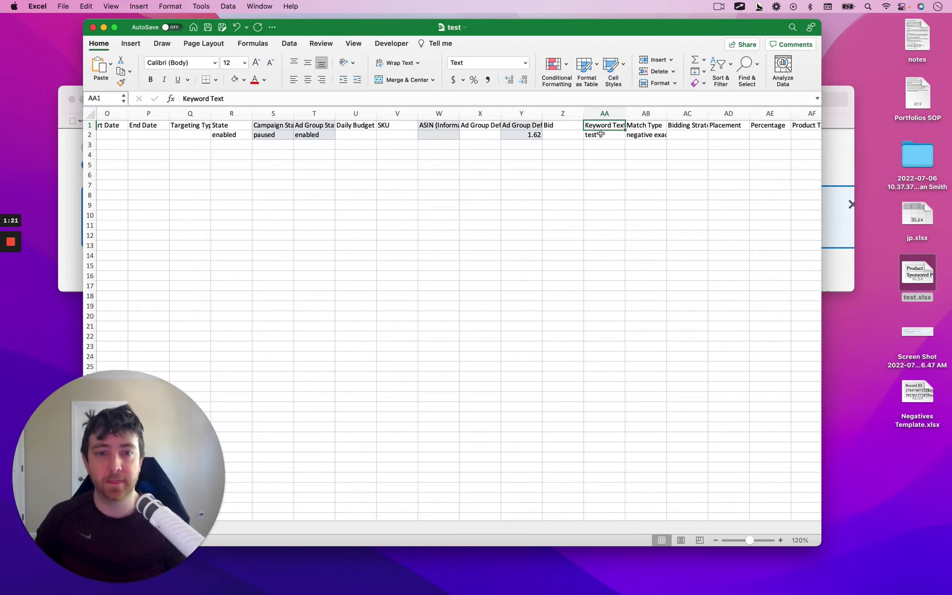
pyautogui.click(599, 133)
pyautogui.click(649, 135)
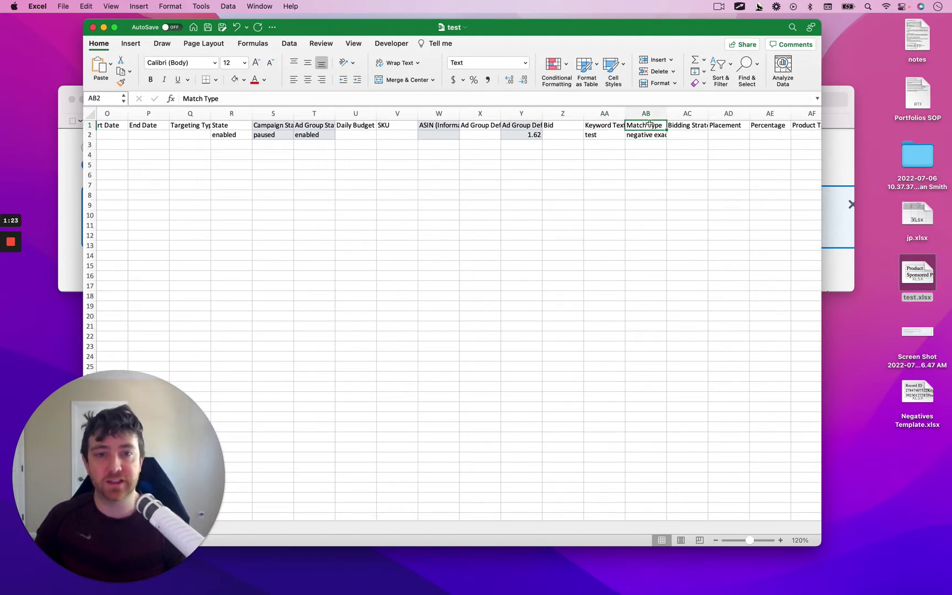
pyautogui.click(458, 195)
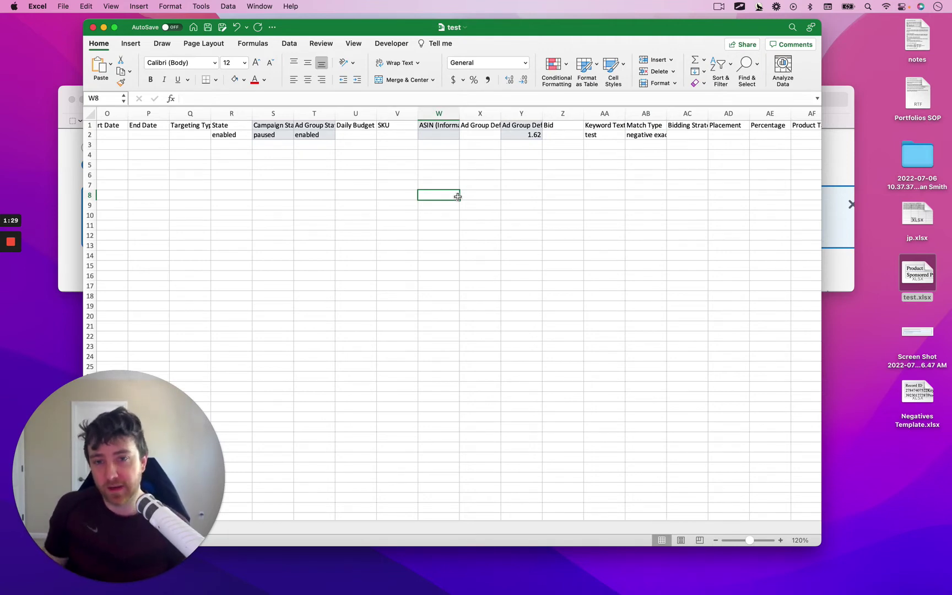
pyautogui.hscroll(-5, 457, 196)
pyautogui.hscroll(-5, 457, 196)
pyautogui.hscroll(-5, 432, 186)
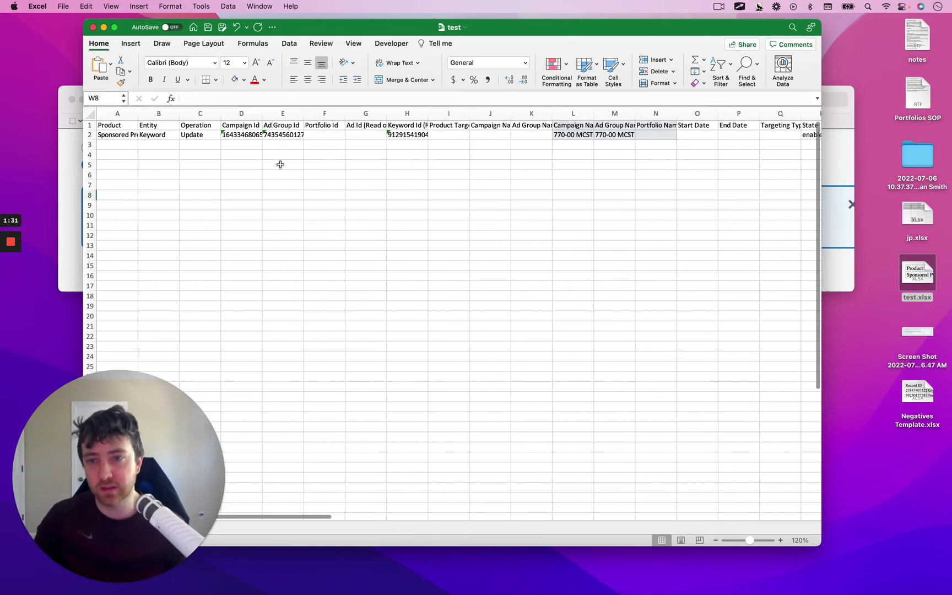
pyautogui.click(199, 113)
pyautogui.click(201, 135)
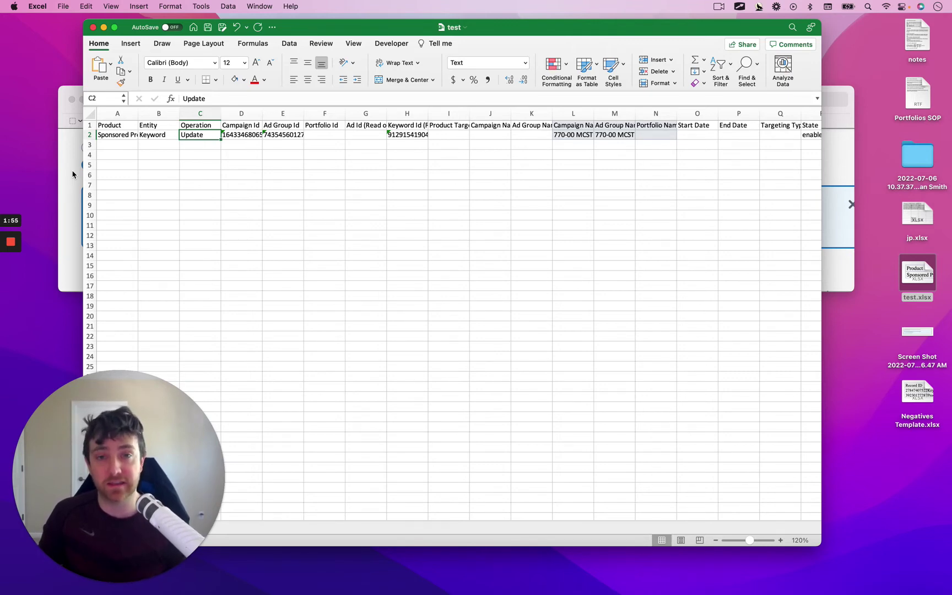
# Draw red freehand lines under the legacy spreadsheet format option and the 9/1/2022 date.
pyautogui.click(72, 174)
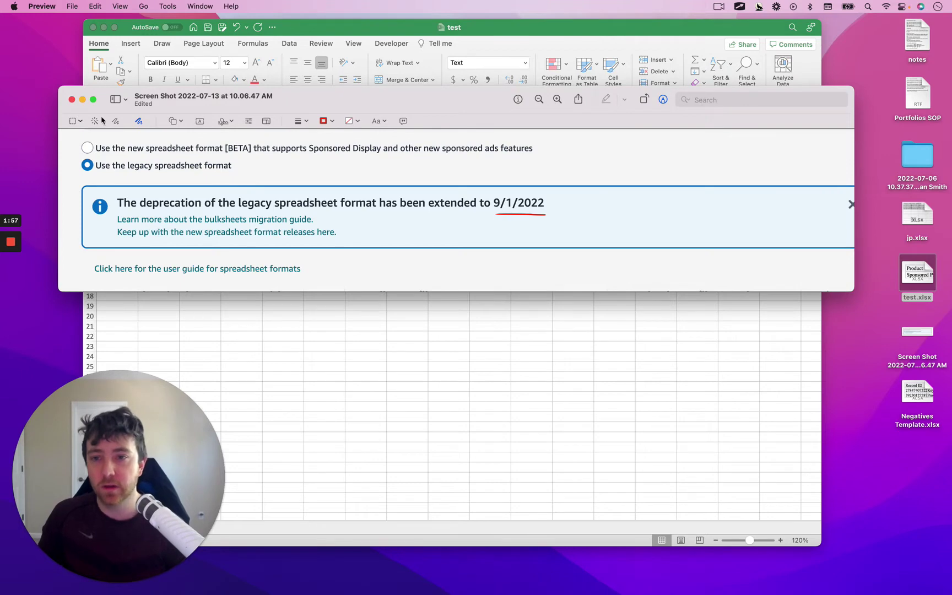
pyautogui.click(137, 121)
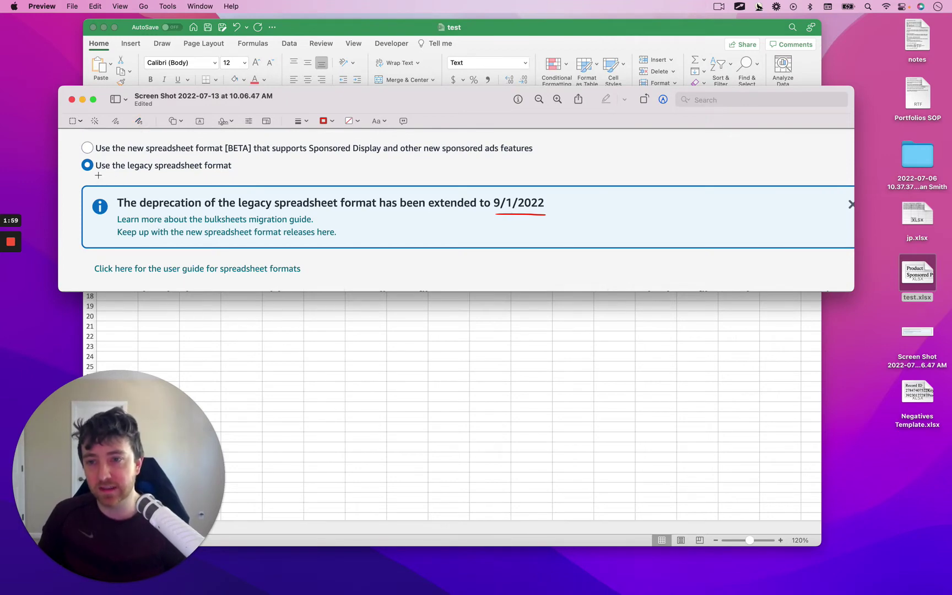
pyautogui.moveTo(98, 175); pyautogui.dragTo(215, 177)
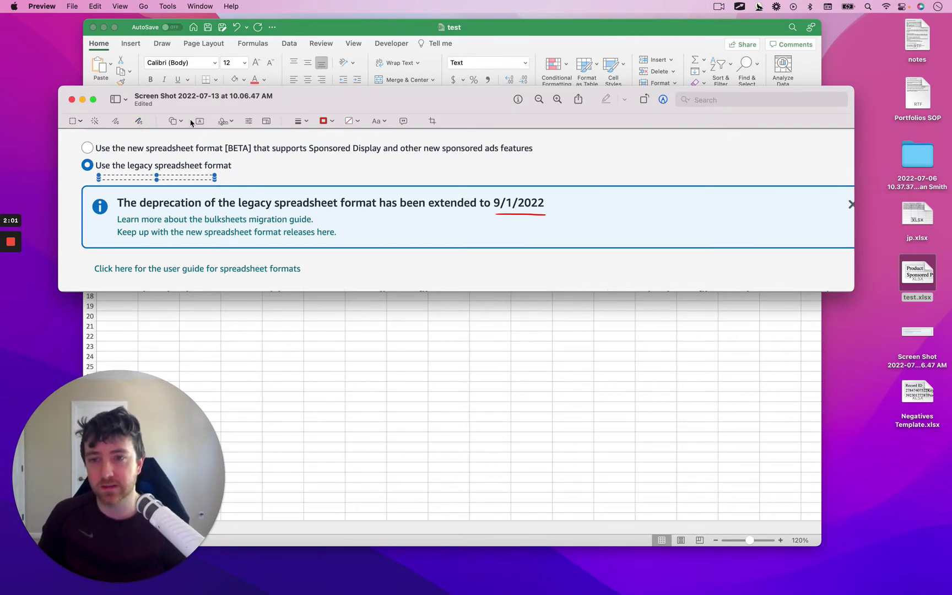
pyautogui.click(139, 123)
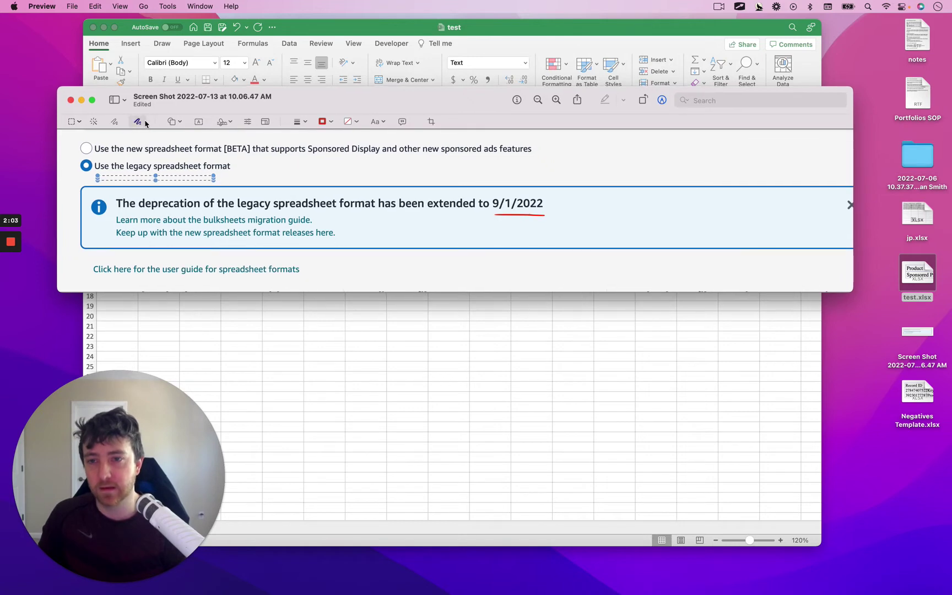
pyautogui.moveTo(98, 180); pyautogui.dragTo(220, 178)
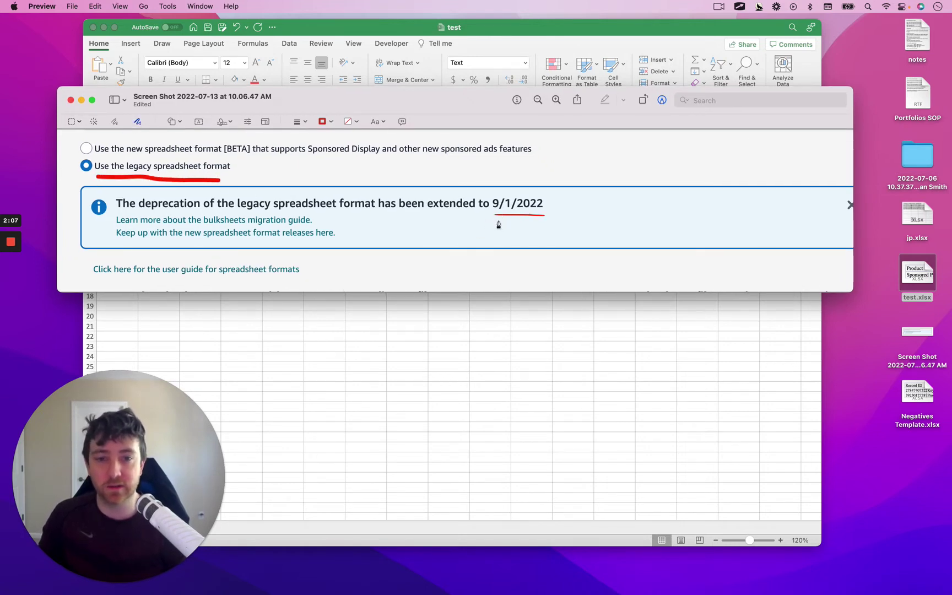
pyautogui.moveTo(499, 219)
pyautogui.mouseDown()
pyautogui.moveTo(541, 220)
pyautogui.moveTo(501, 216)
pyautogui.mouseUp()
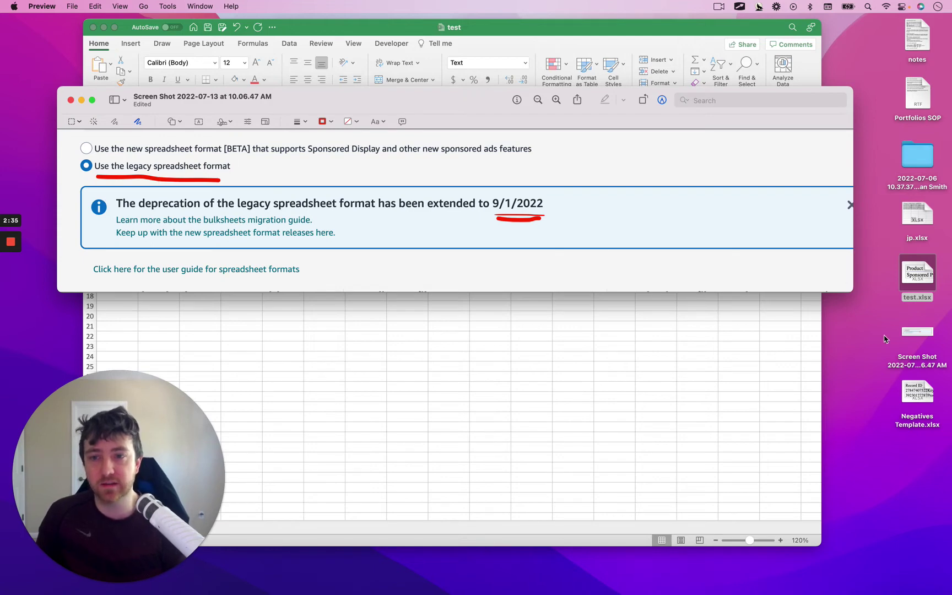
# Open the Negatives Template workbook and zoom the sheet to 150%.
pyautogui.doubleClick(911, 391)
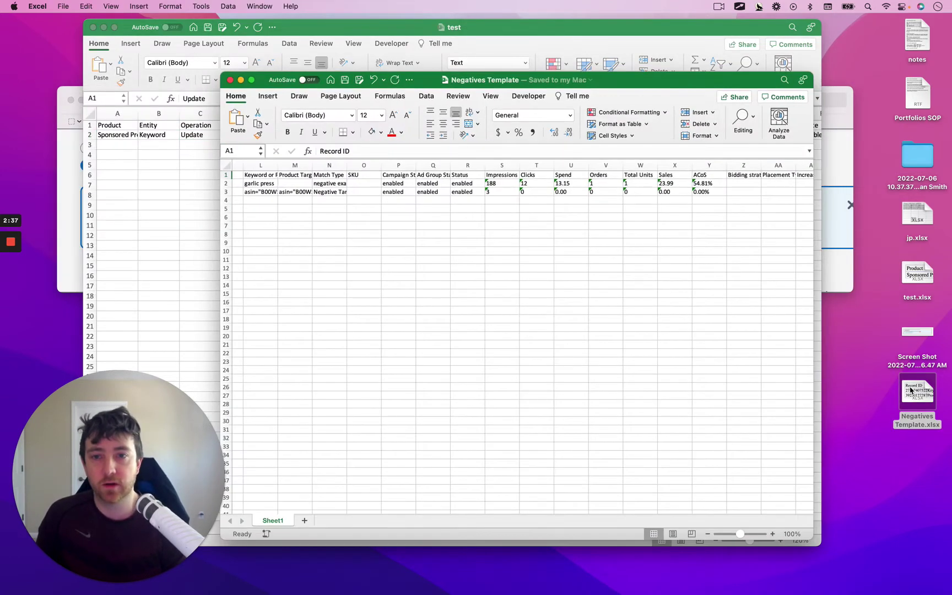
pyautogui.hscroll(-10, 341, 247)
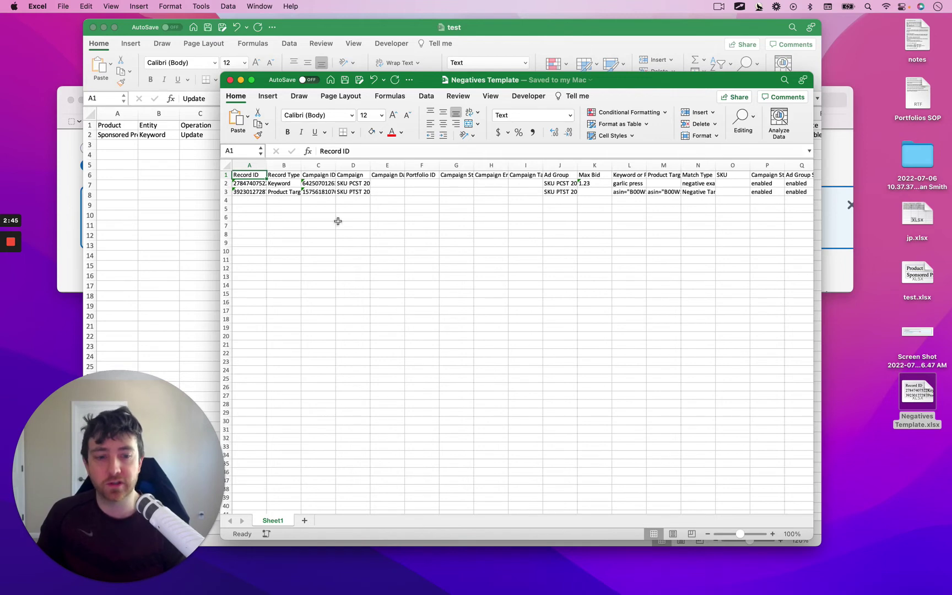
pyautogui.click(772, 534)
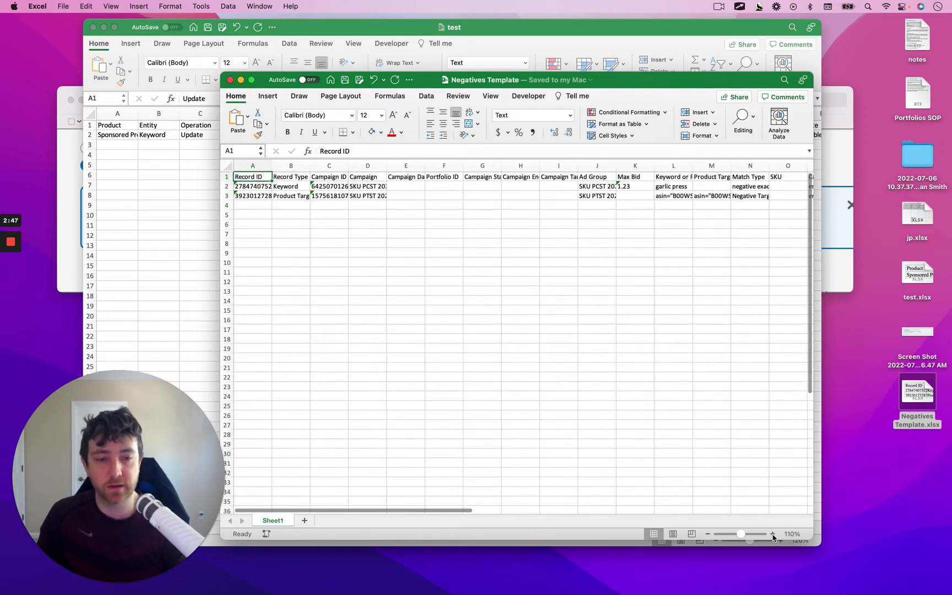
pyautogui.click(774, 534)
pyautogui.click(773, 534)
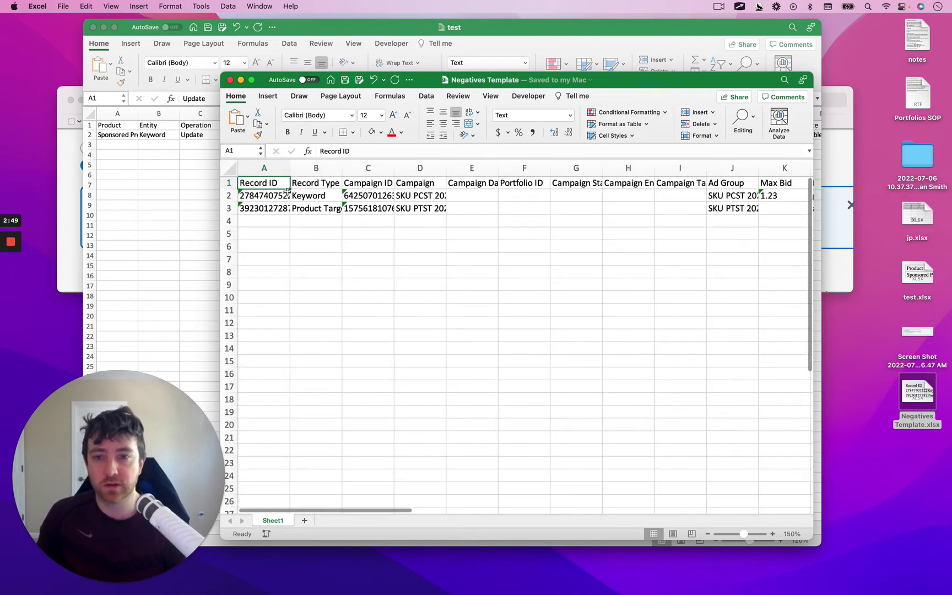
# AutoFit column B so the Product Targeting record type shows in full.
pyautogui.click(308, 197)
pyautogui.moveTo(342, 168); pyautogui.dragTo(342, 168)
pyautogui.doubleClick(343, 168)
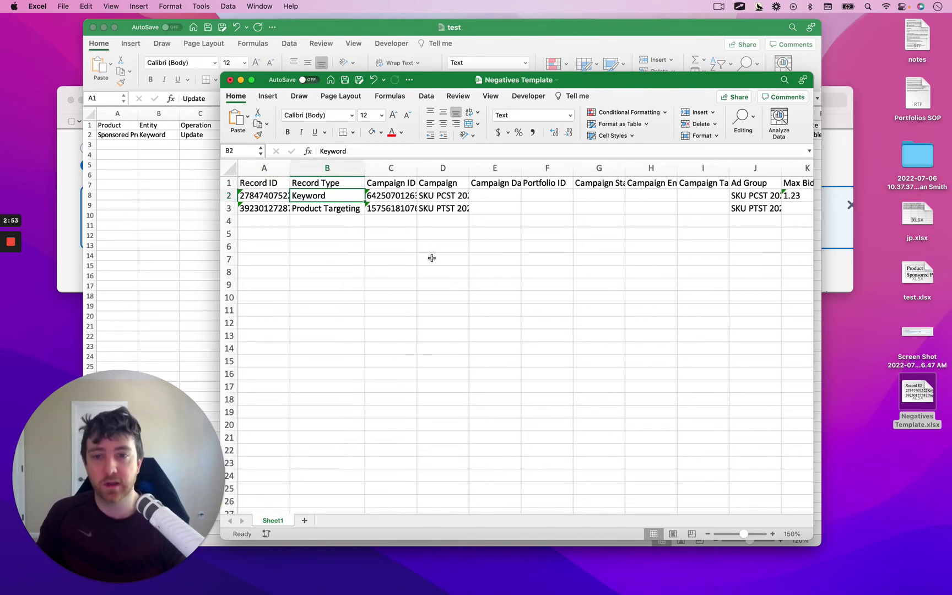
pyautogui.hscroll(2, 414, 246)
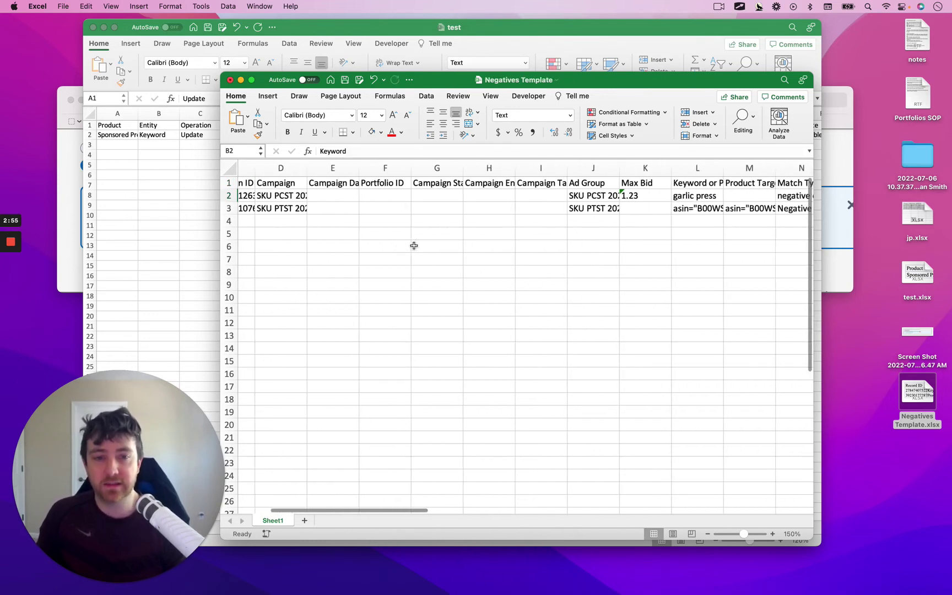
pyautogui.hscroll(3, 414, 246)
pyautogui.hscroll(2, 414, 246)
pyautogui.hscroll(1, 414, 246)
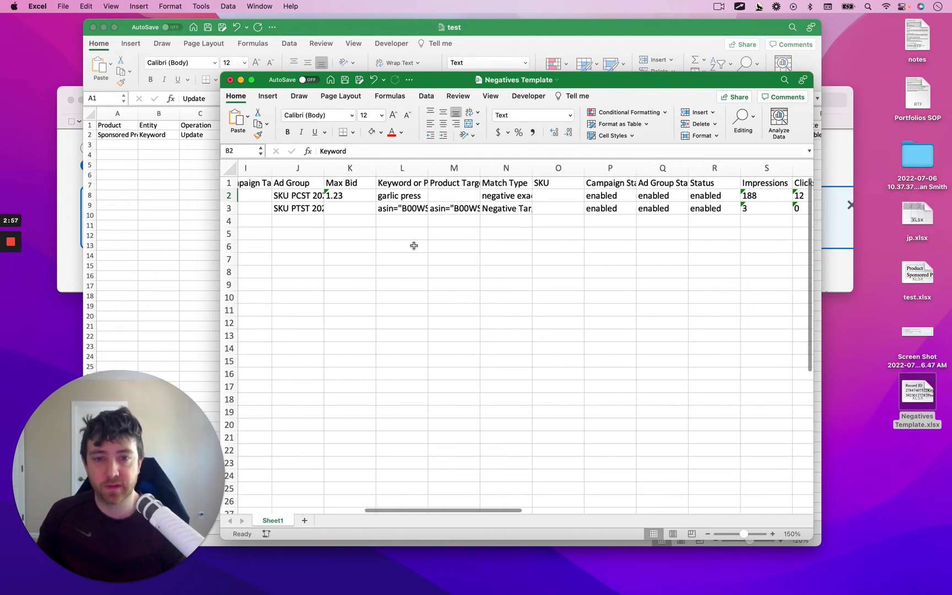
# AutoFit column N so Negative Targeting Expression shows in full.
pyautogui.click(404, 194)
pyautogui.click(406, 210)
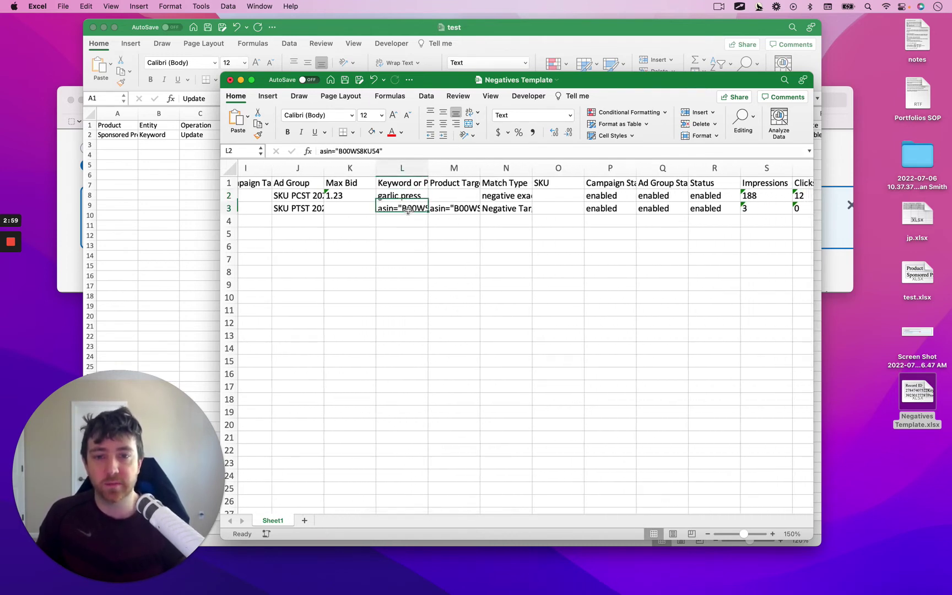
pyautogui.click(457, 221)
pyautogui.doubleClick(533, 169)
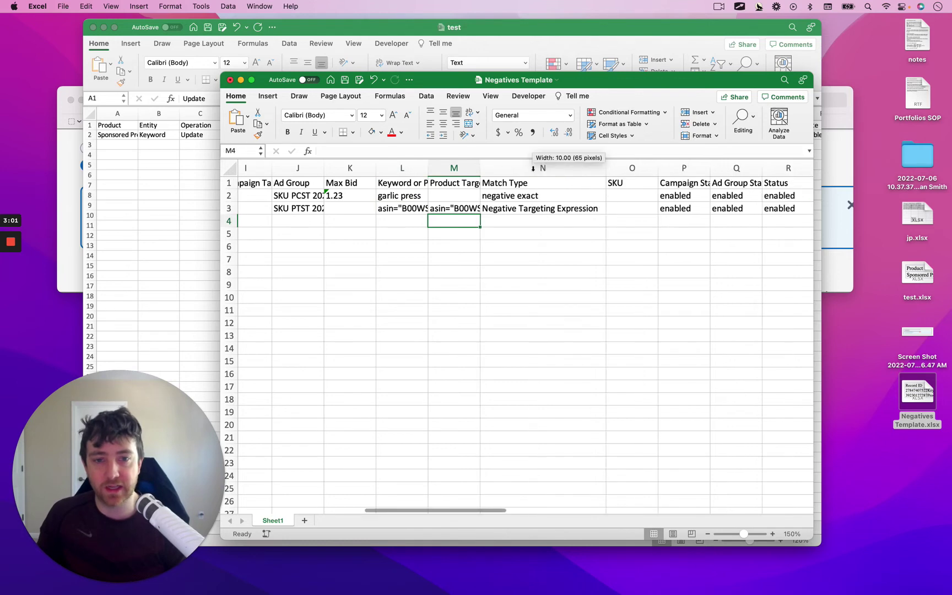
pyautogui.click(536, 196)
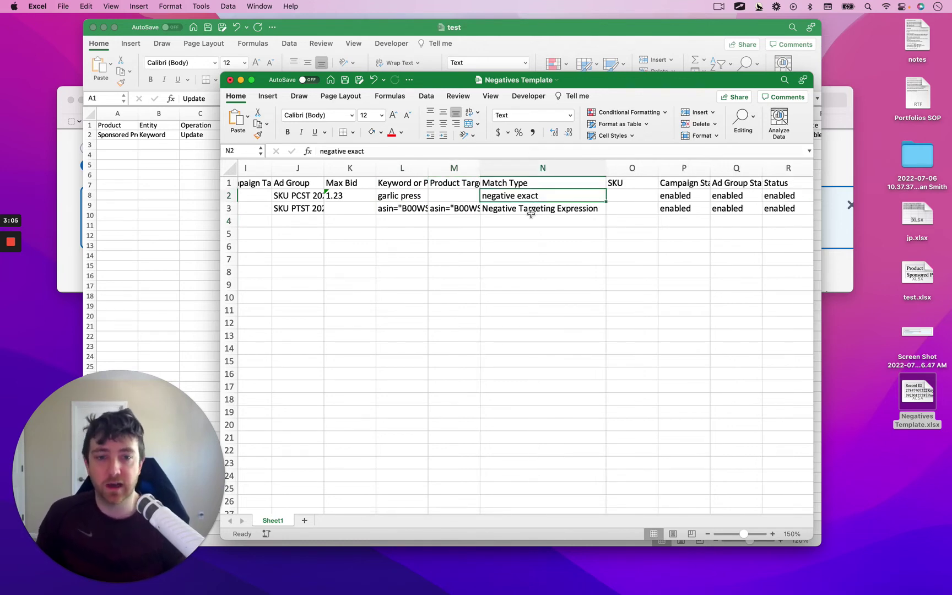
pyautogui.click(532, 212)
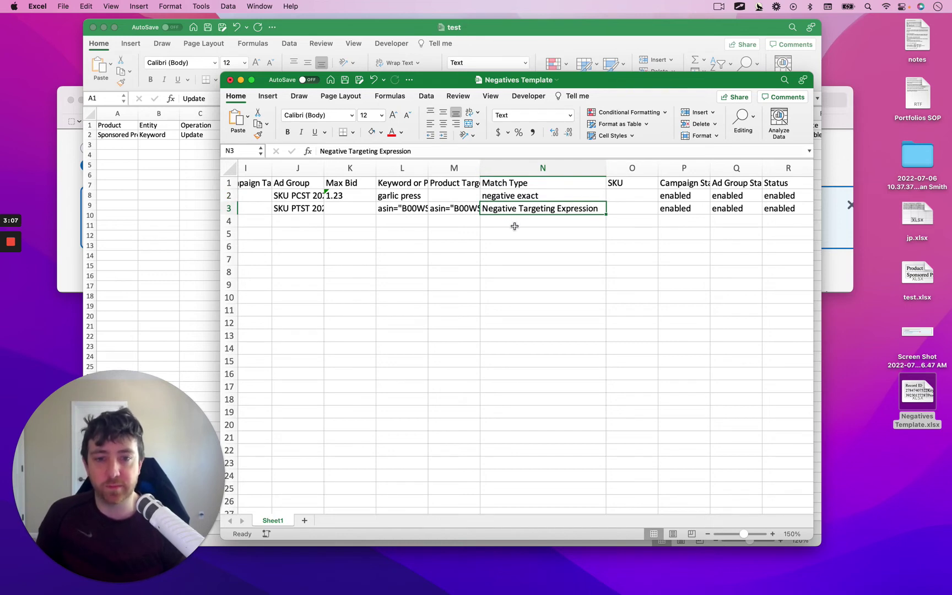
pyautogui.hscroll(1, 514, 226)
pyautogui.hscroll(4, 514, 227)
pyautogui.hscroll(-3, 514, 226)
pyautogui.hscroll(-5, 514, 226)
pyautogui.hscroll(-2, 514, 226)
pyautogui.hscroll(-1, 514, 226)
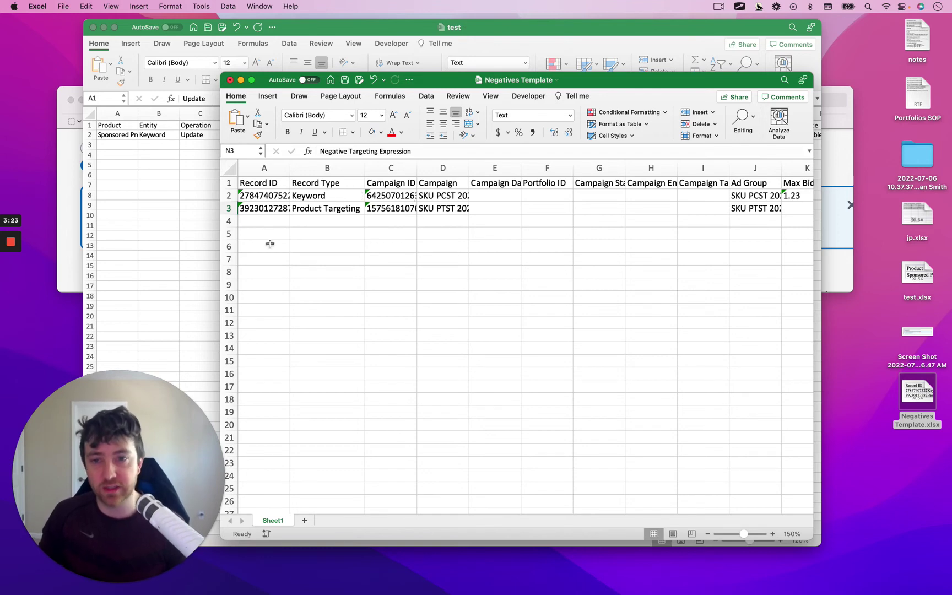
pyautogui.click(67, 178)
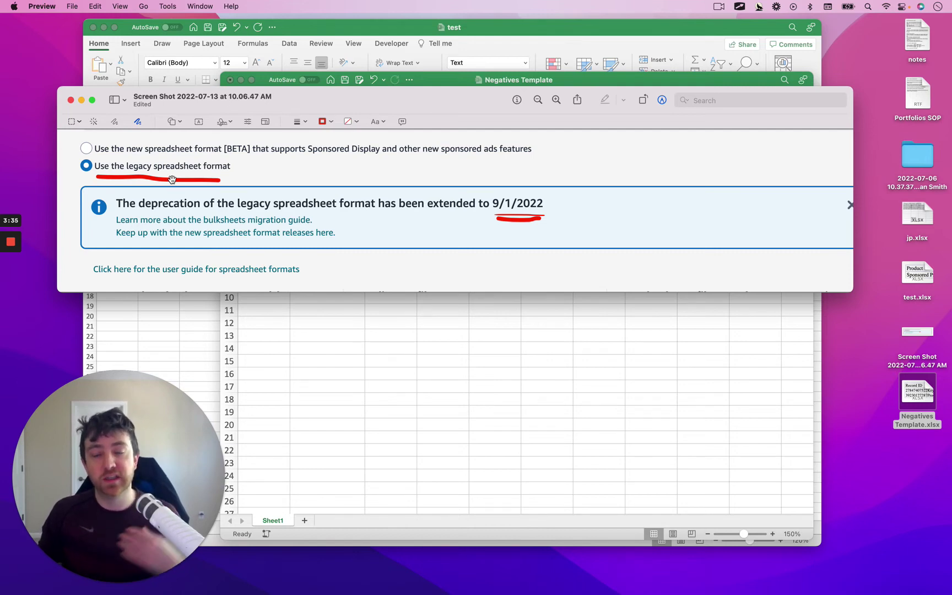
pyautogui.click(294, 320)
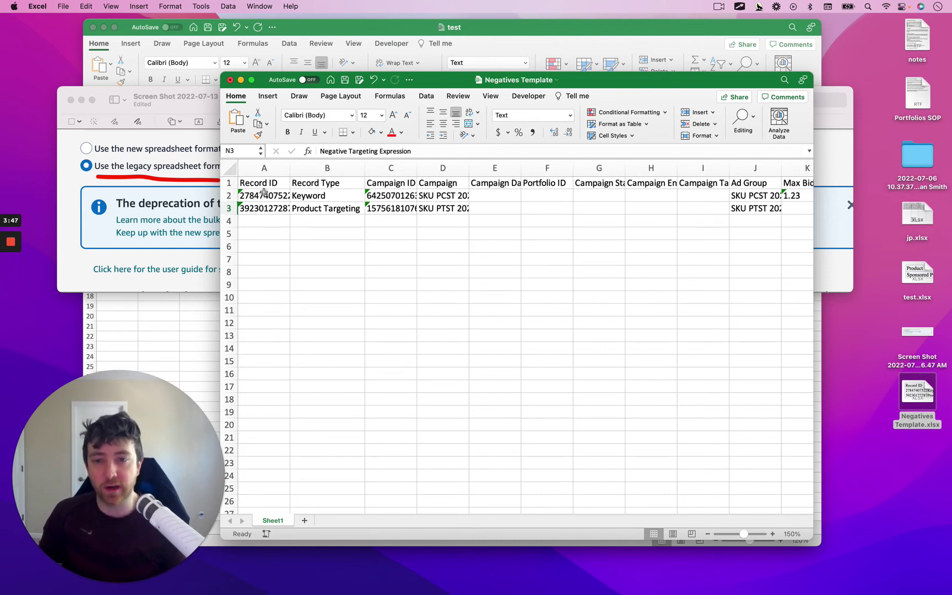
pyautogui.hscroll(2, 487, 255)
pyautogui.hscroll(8, 487, 255)
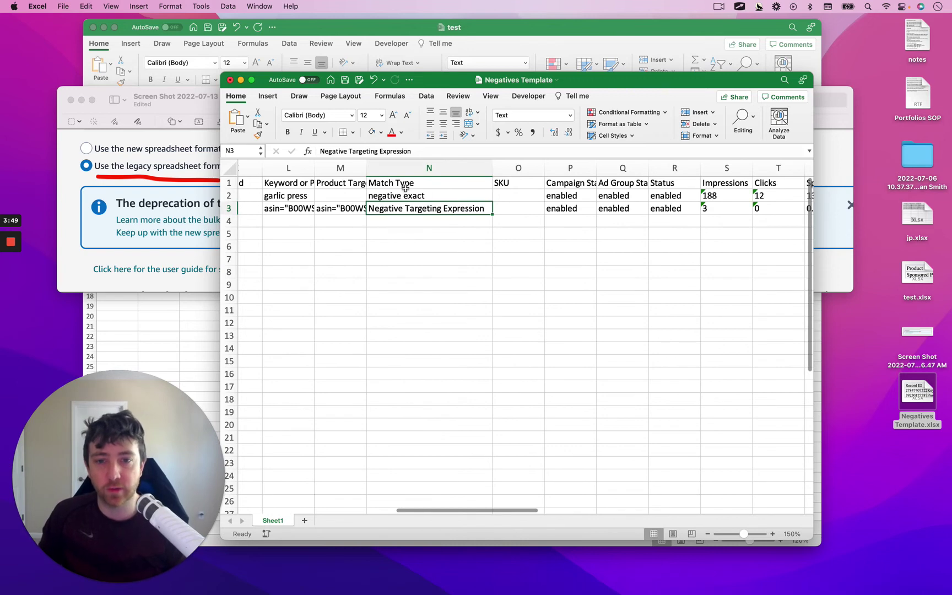
pyautogui.hscroll(-2, 358, 186)
# Review the garlic press keyword, negative exact match type and Campaign ID cells.
pyautogui.click(370, 196)
pyautogui.click(479, 204)
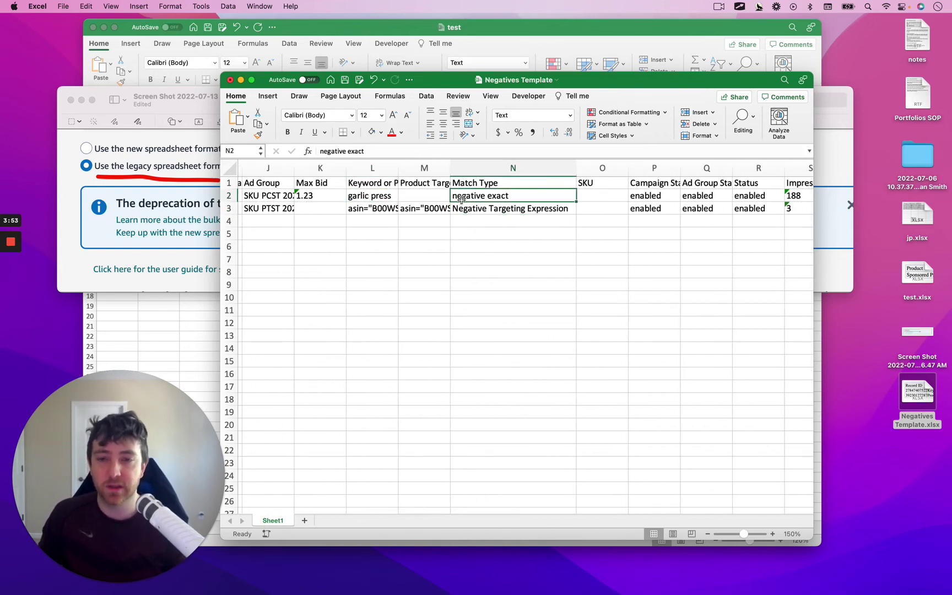
pyautogui.hscroll(-5, 461, 199)
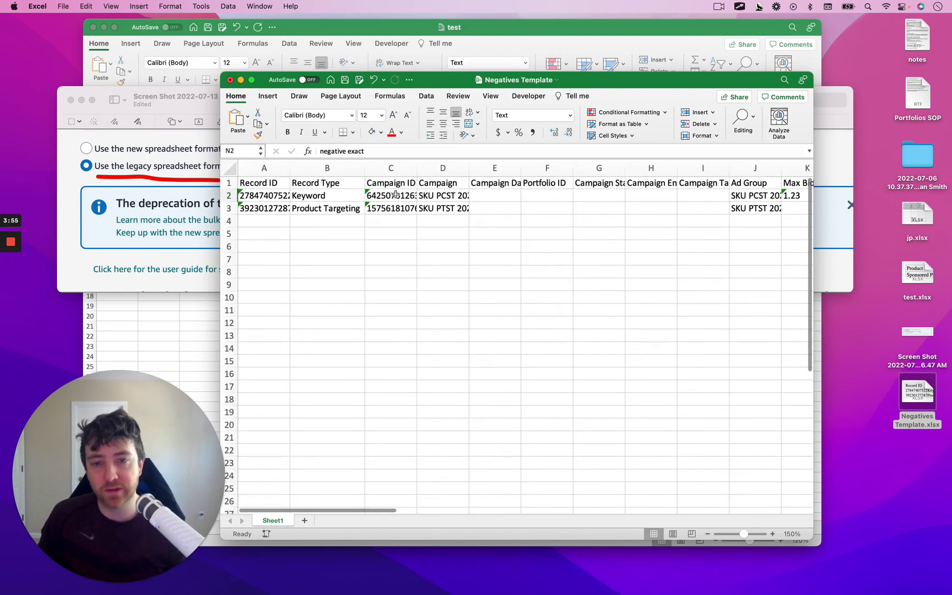
pyautogui.click(395, 194)
pyautogui.click(402, 247)
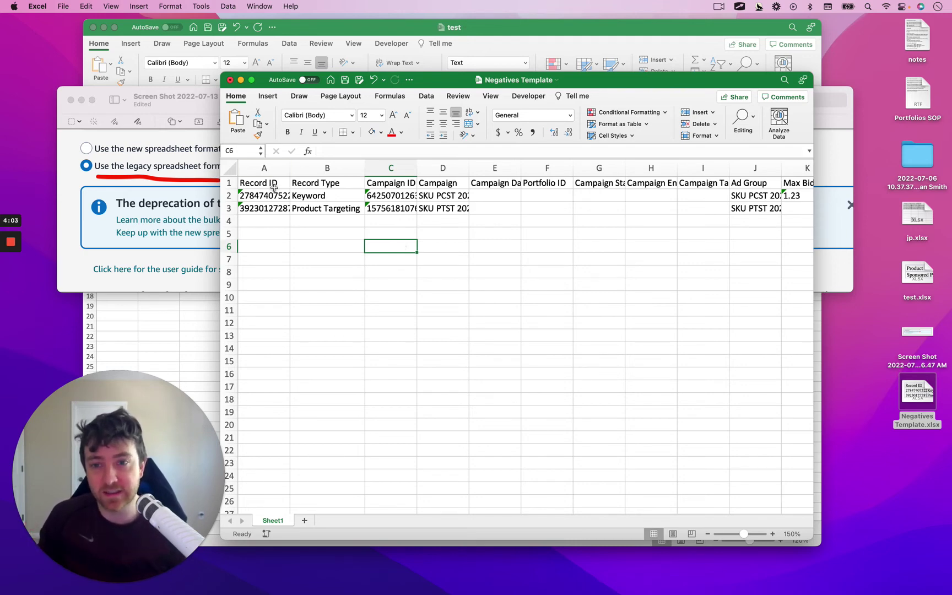
pyautogui.hscroll(2, 473, 307)
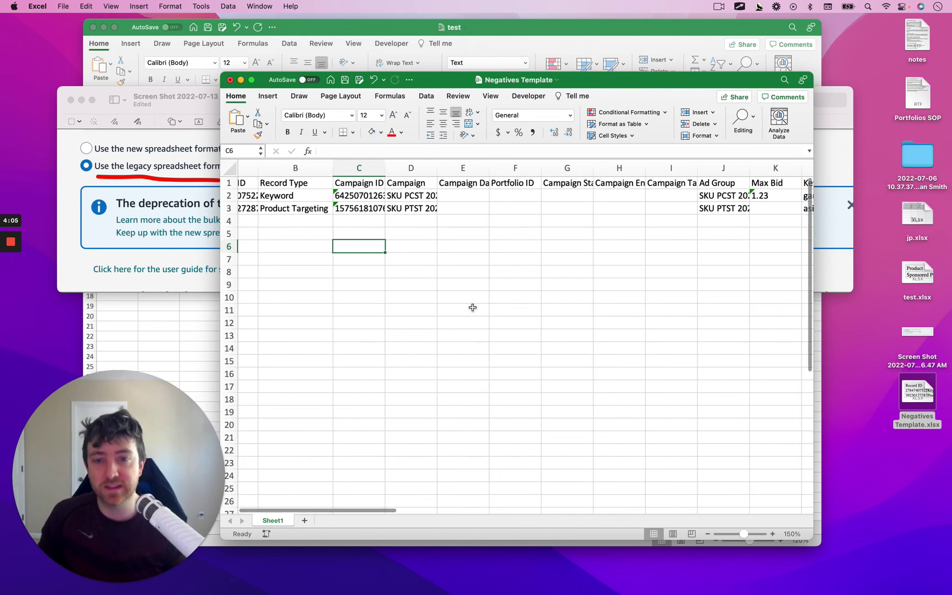
pyautogui.hscroll(3, 472, 307)
pyautogui.hscroll(5, 473, 307)
pyautogui.hscroll(2, 472, 307)
pyautogui.hscroll(5, 472, 308)
pyautogui.hscroll(-10, 472, 307)
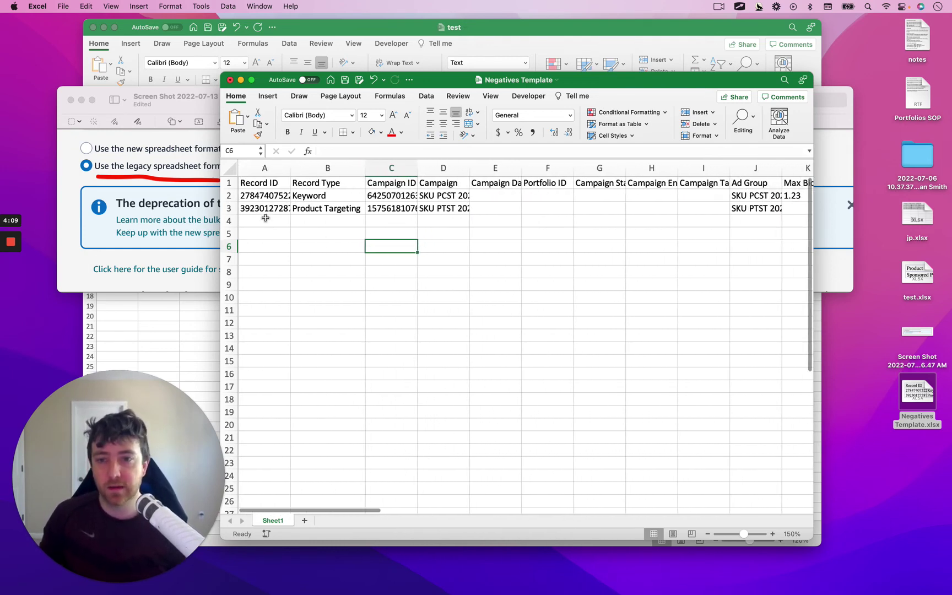
# Clear the Record ID values in A2:A3 and Campaign ID values in C2:C3.
pyautogui.moveTo(263, 195); pyautogui.dragTo(267, 209)
pyautogui.press('Delete')
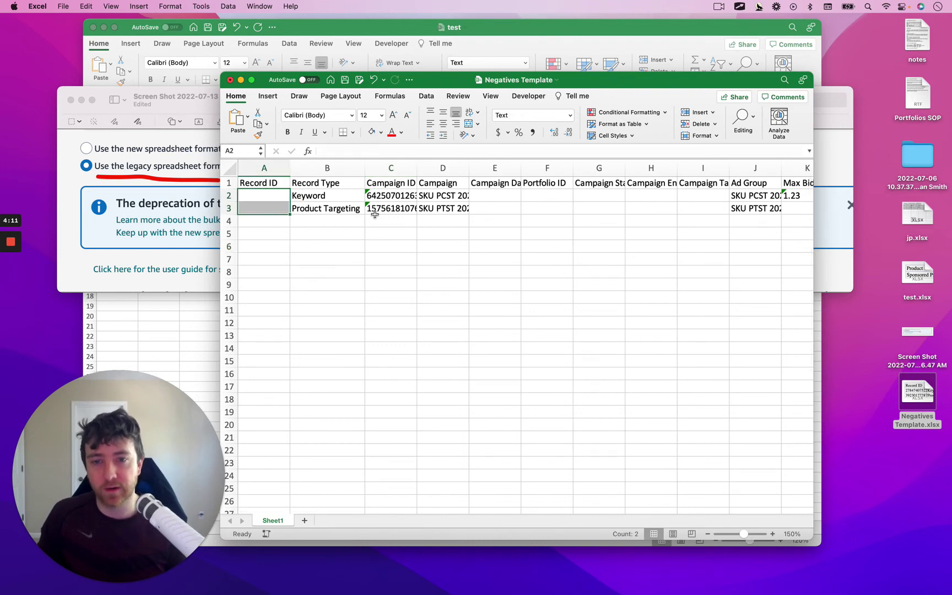
pyautogui.moveTo(400, 196); pyautogui.dragTo(402, 211)
pyautogui.press('Delete')
# Move the selection back toward the header row and save the template.
pyautogui.press('Up')
pyautogui.press('Left')
pyautogui.press('Left')
pyautogui.press('super+s')
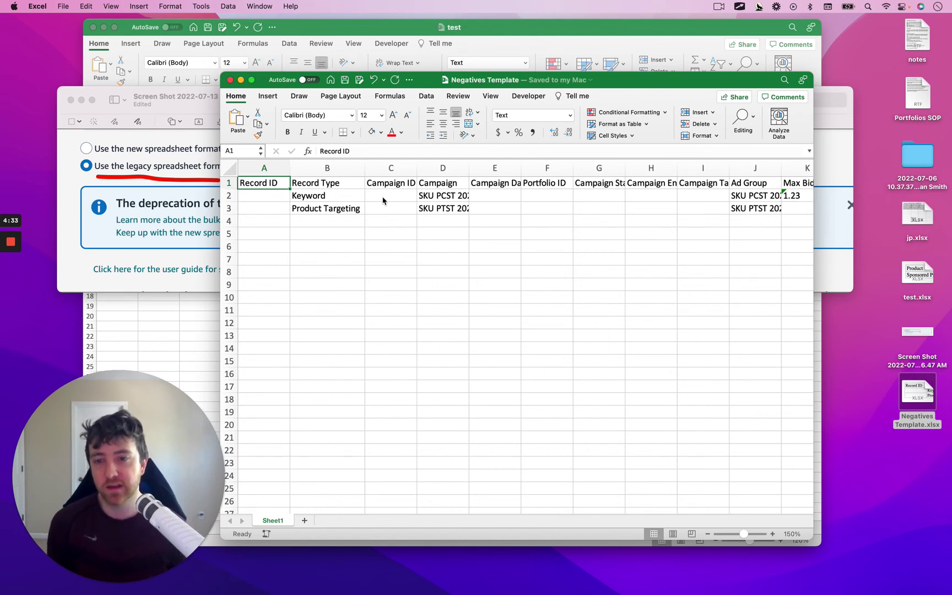
# Draw a red line under "new spreadsheet" on the format options screenshot.
pyautogui.click(66, 171)
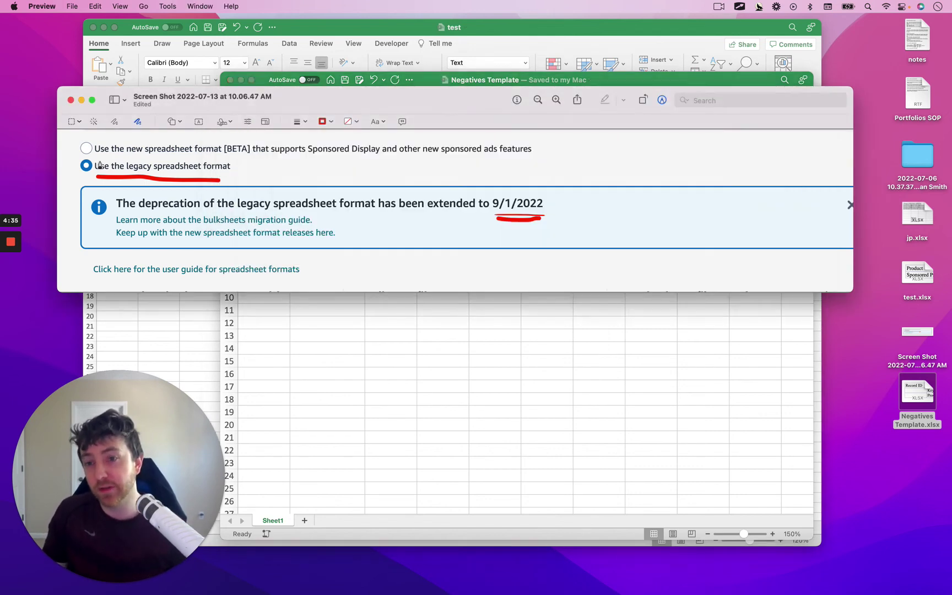
pyautogui.moveTo(118, 157); pyautogui.dragTo(168, 159)
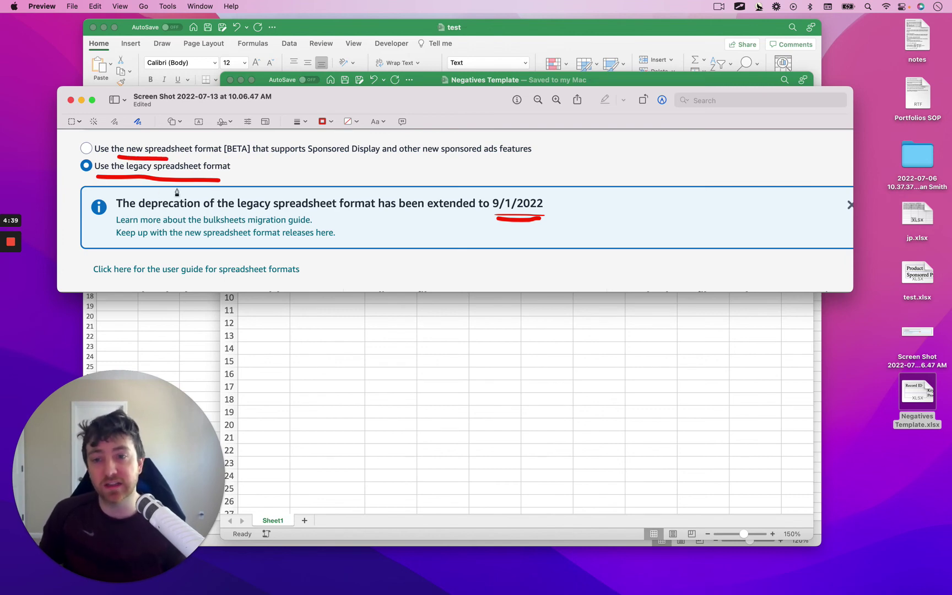